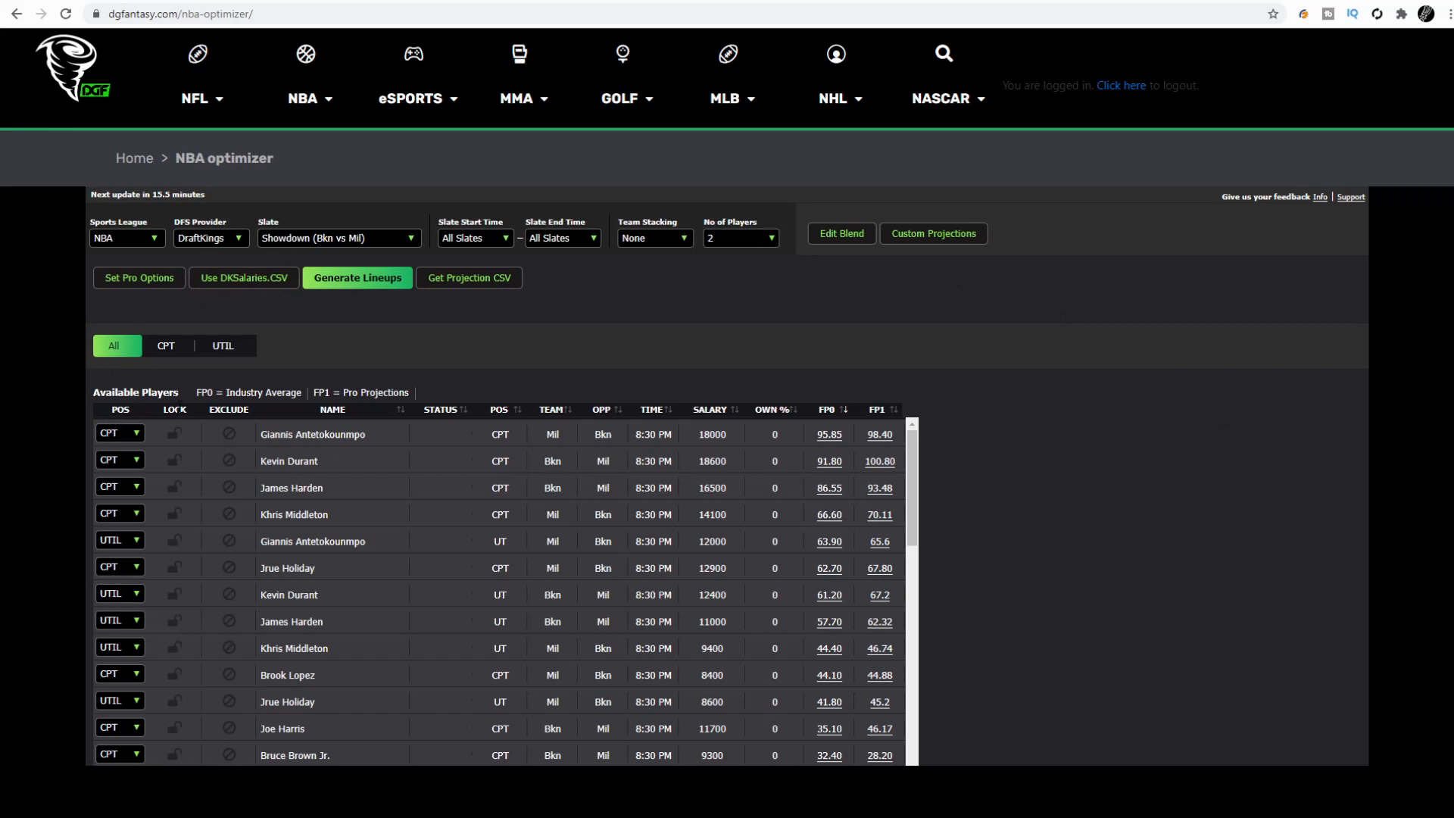
Try locking and excluding the captain entry of Giannis Antetokounmpo, releasing it back into the available players.
left_click(176, 437)
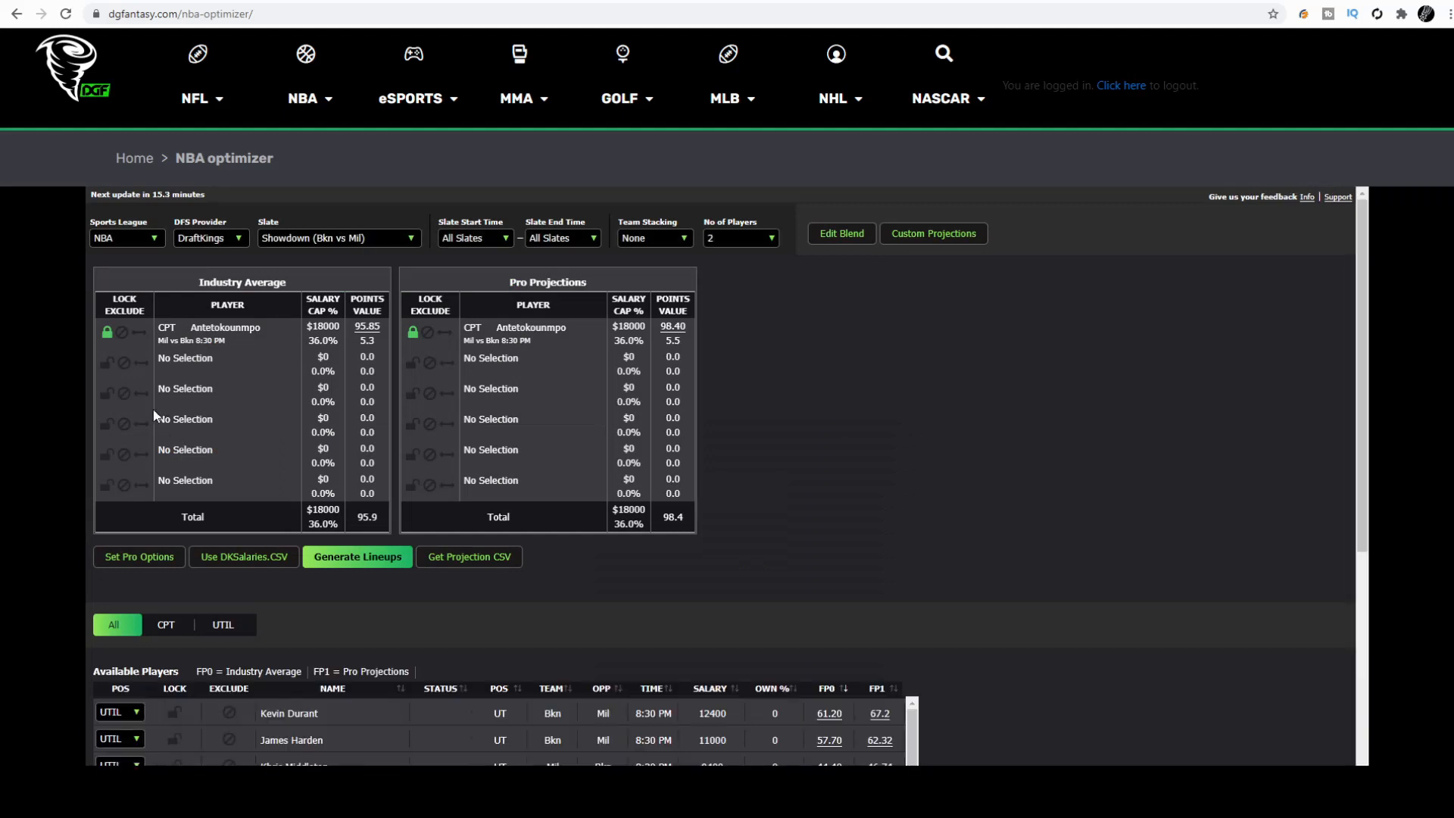
left_click(107, 335)
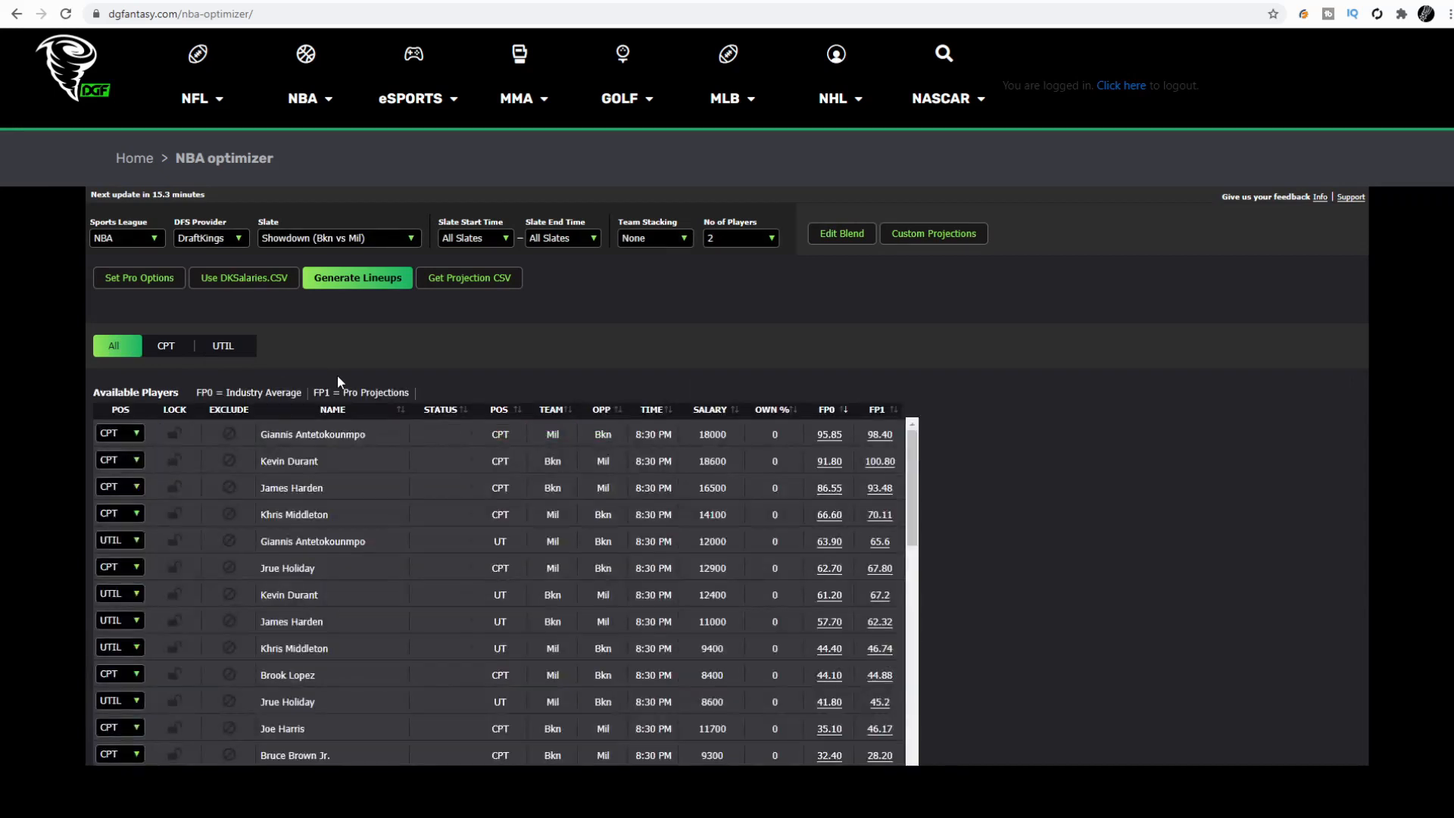
scroll(432, 344, "down", 1)
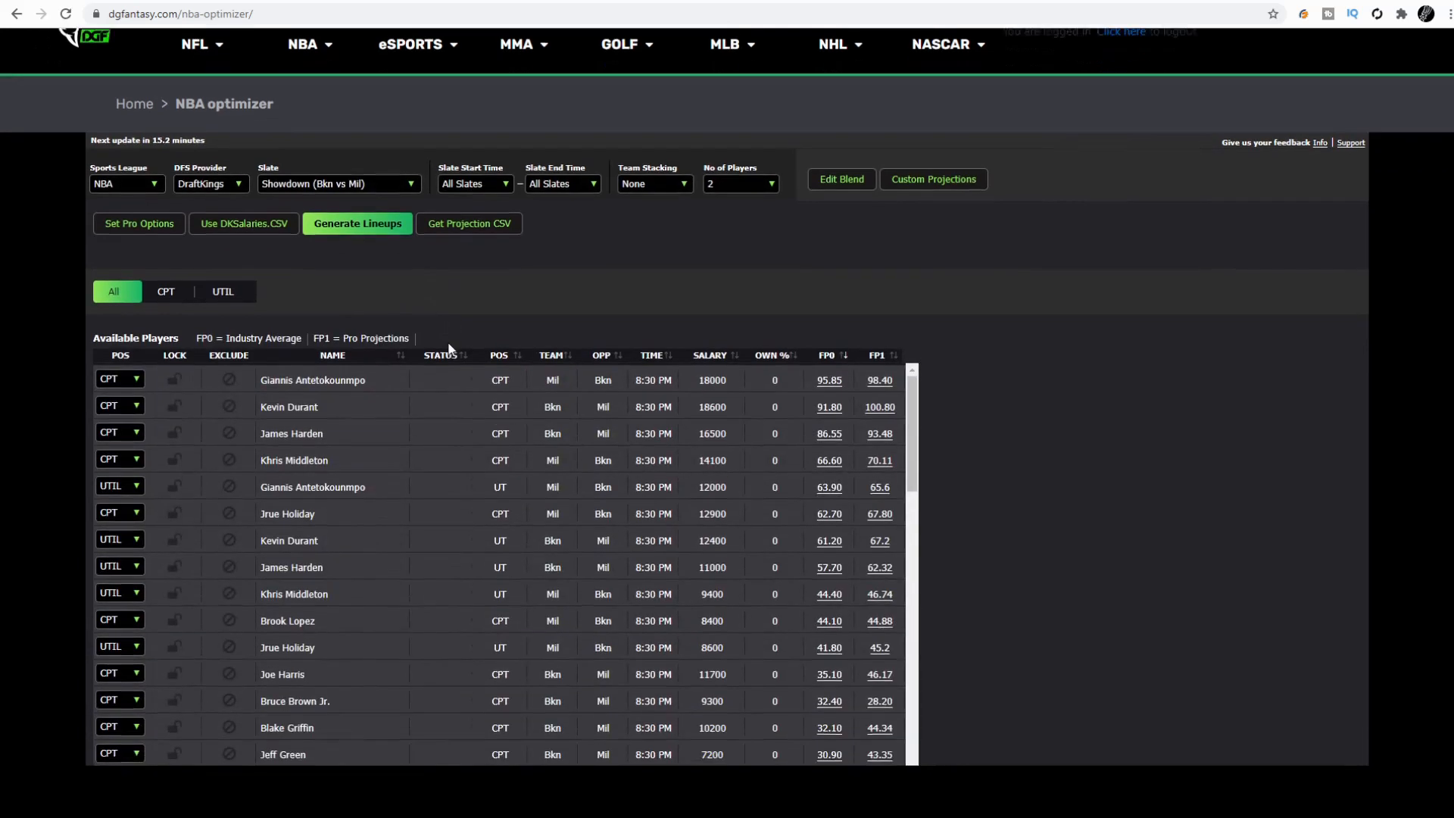
scroll(493, 346, "up", 1)
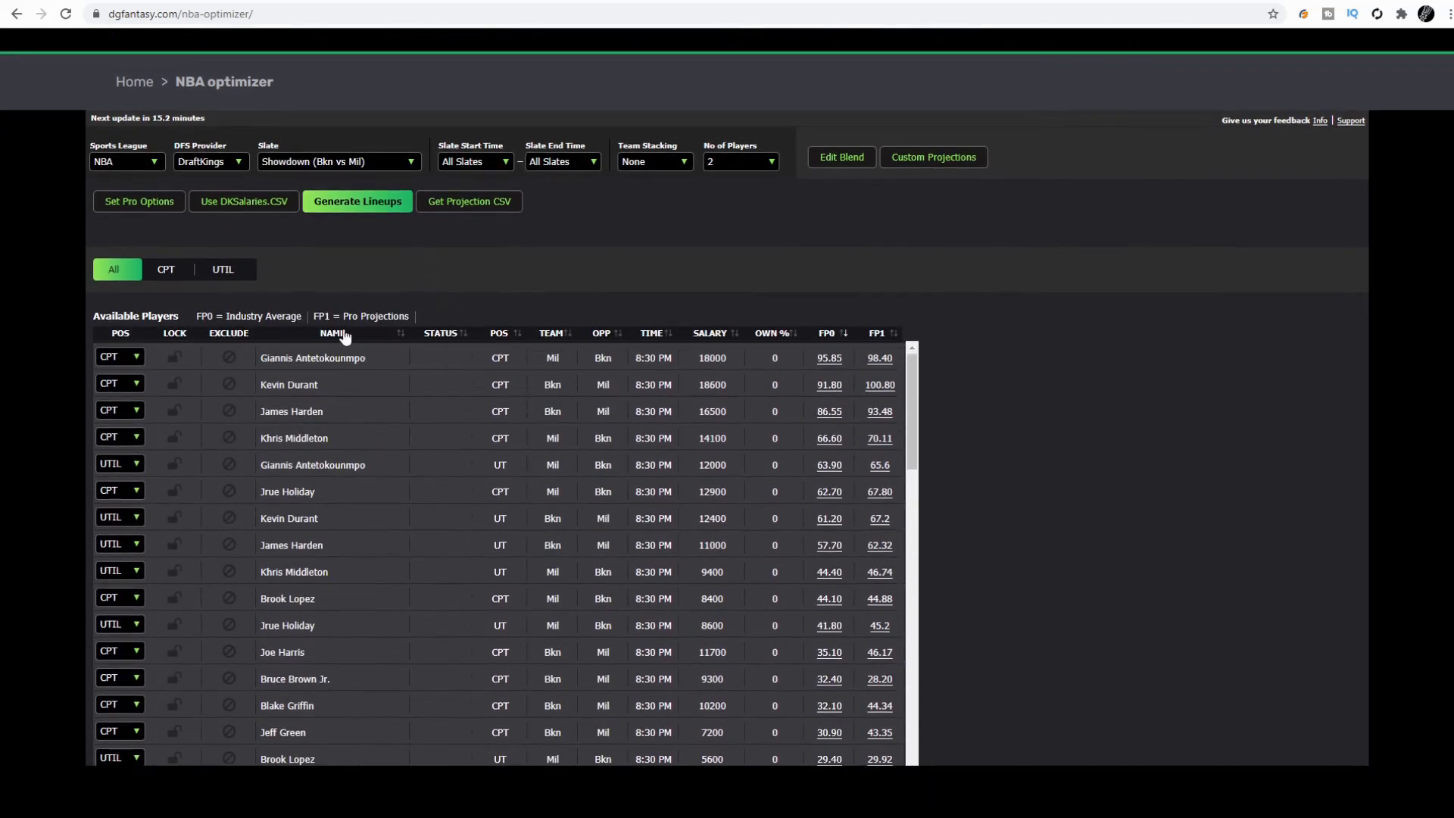
left_click(230, 359)
scroll(877, 413, "down", 2)
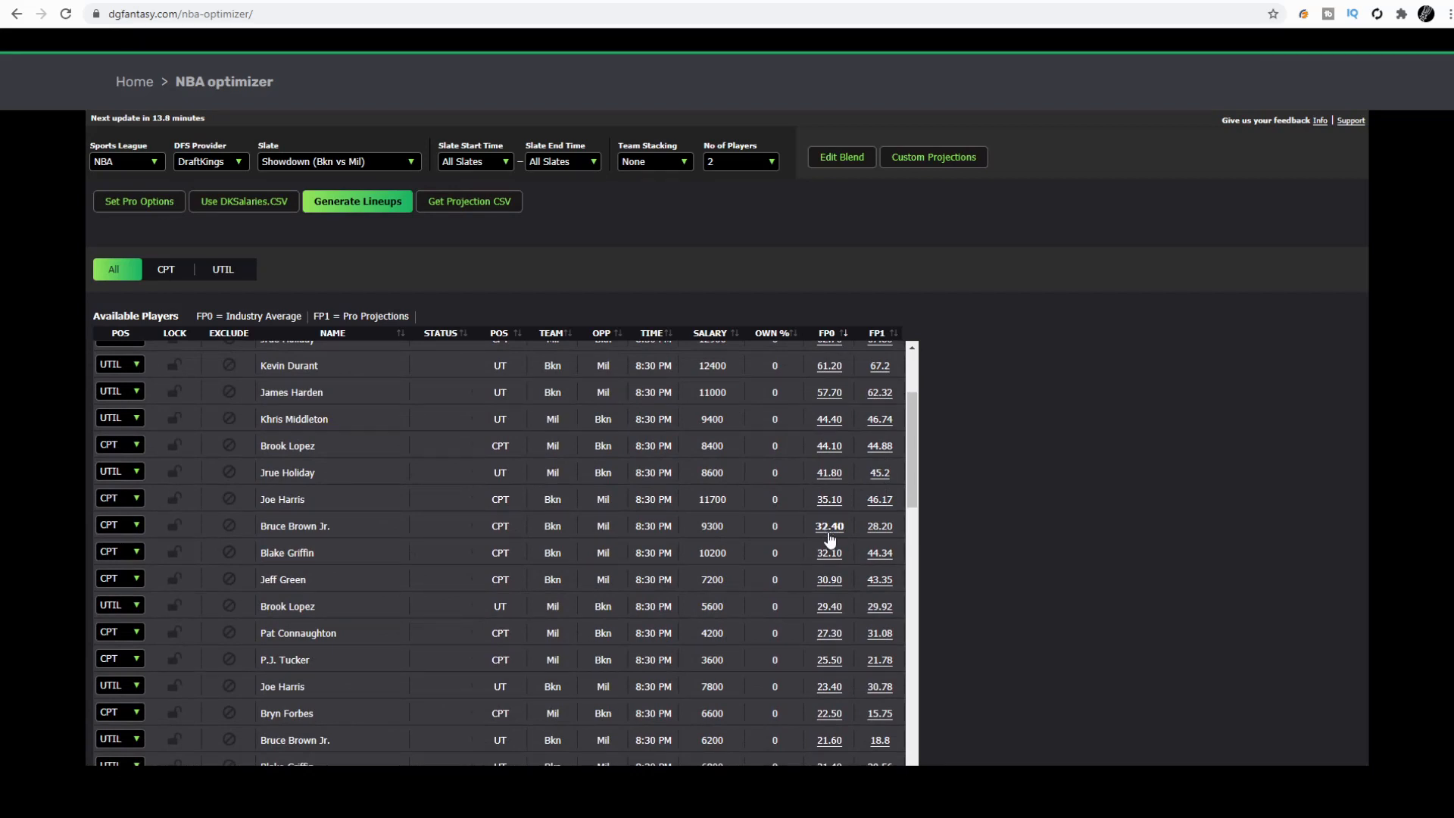
Open the pro options and set the Global Max Exp to 10%.
left_click(170, 202)
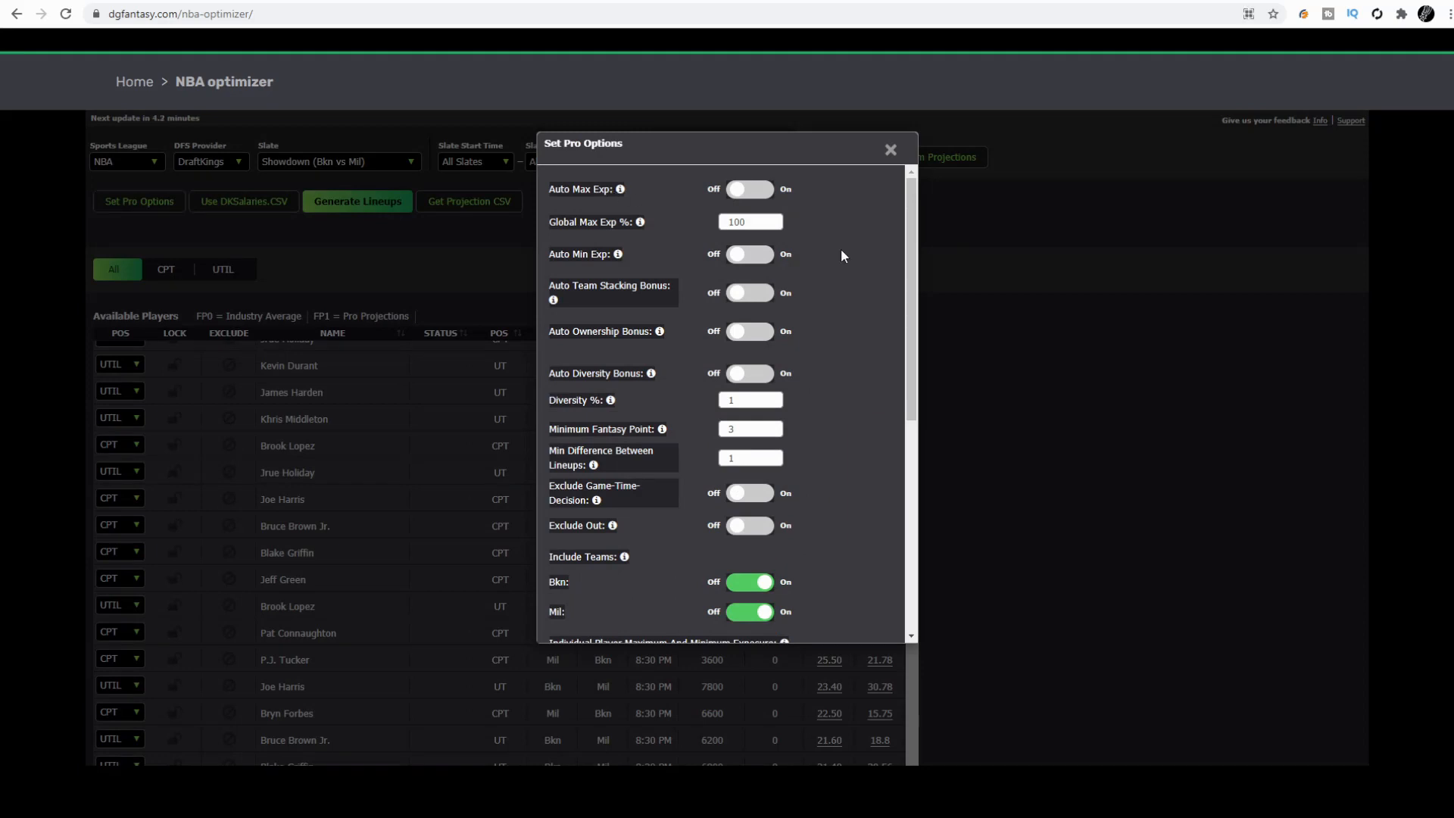
left_click(760, 223)
left_click_drag(760, 223, 709, 225)
left_click(895, 294)
scroll(847, 248, "down", 1)
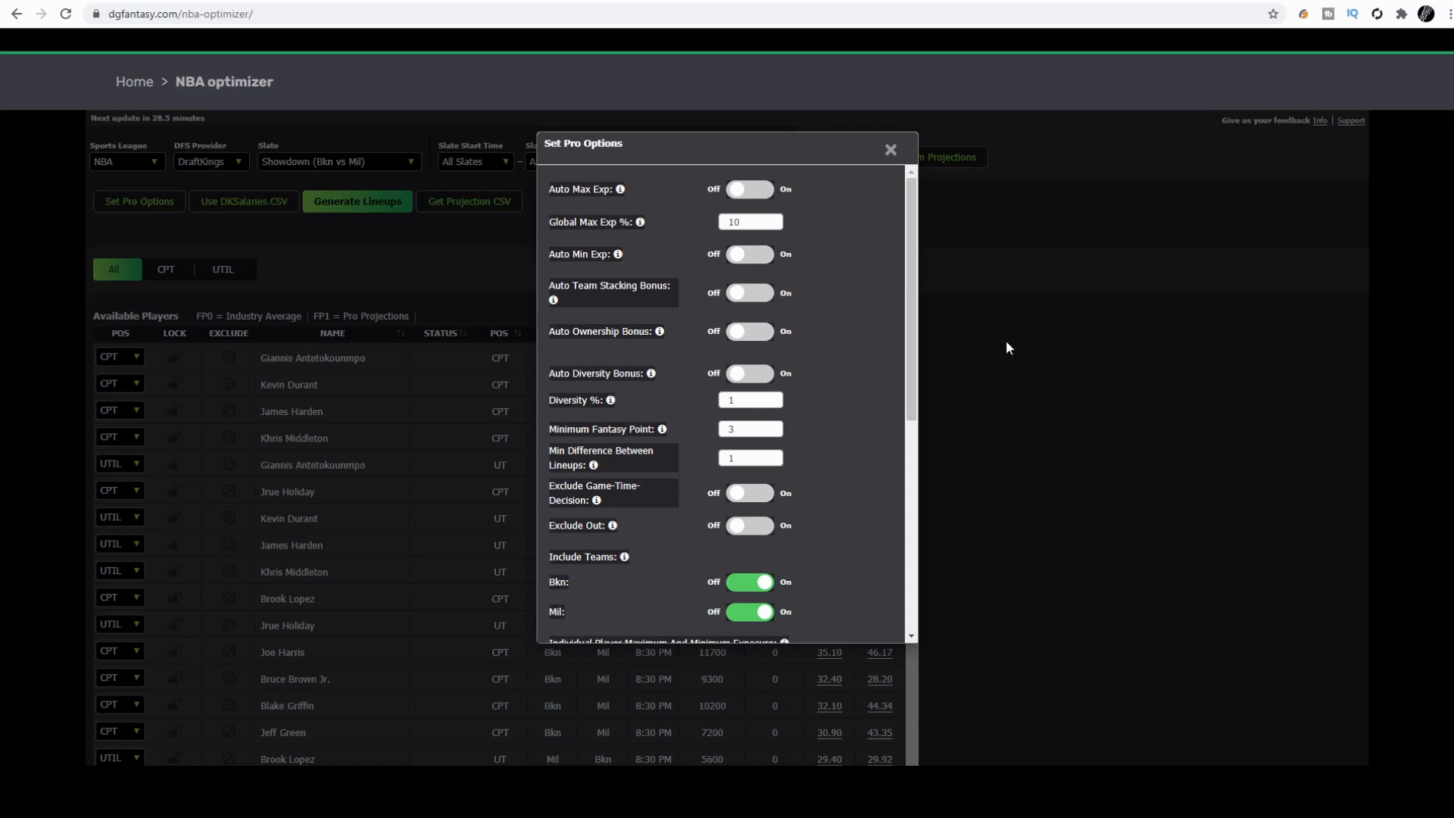
Turn on the Auto Team Stacking Bonus and set its Stack Bonus to 20%.
left_click(751, 296)
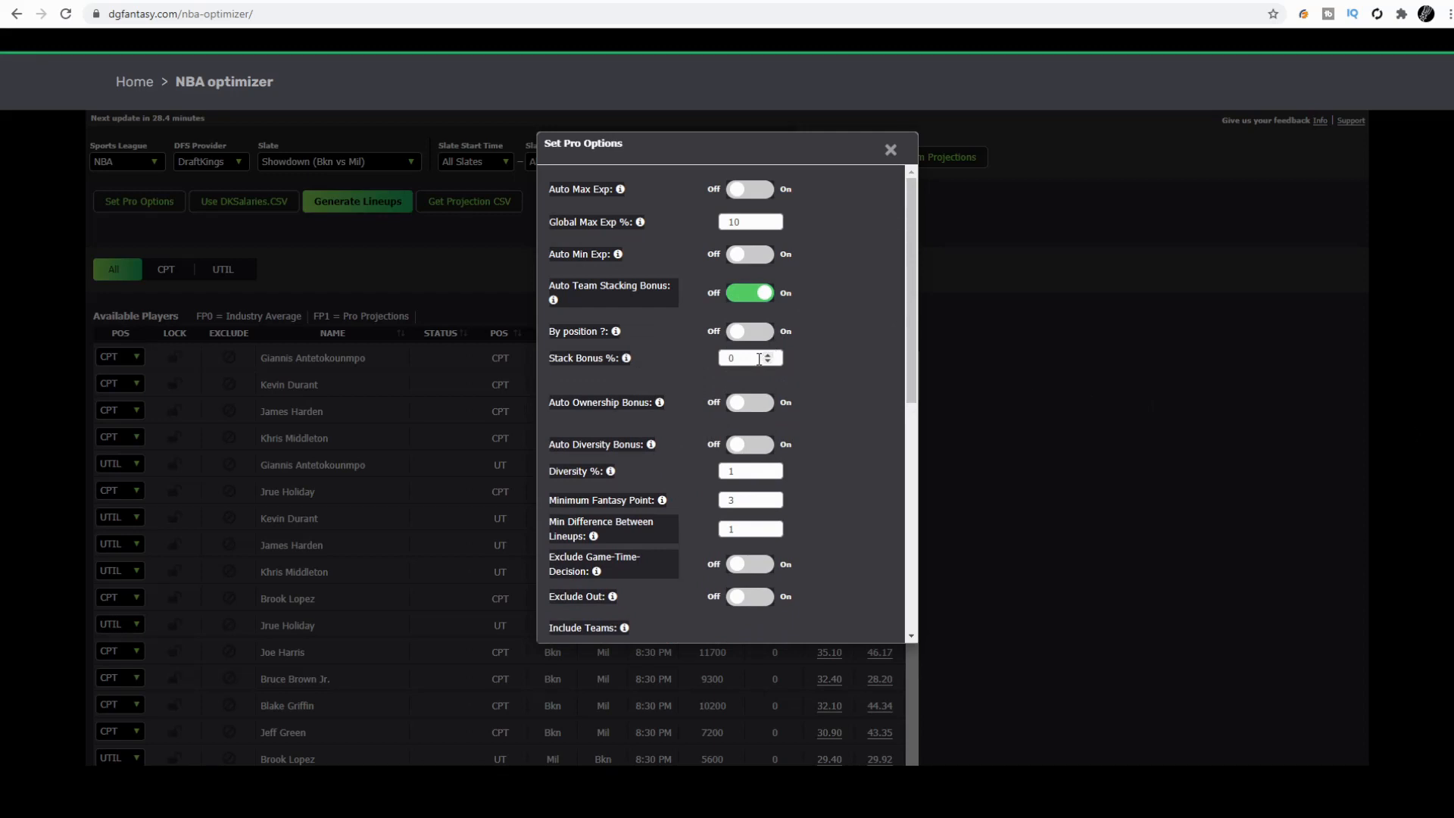
left_click(758, 357)
type("20")
scroll(852, 304, "down", 2)
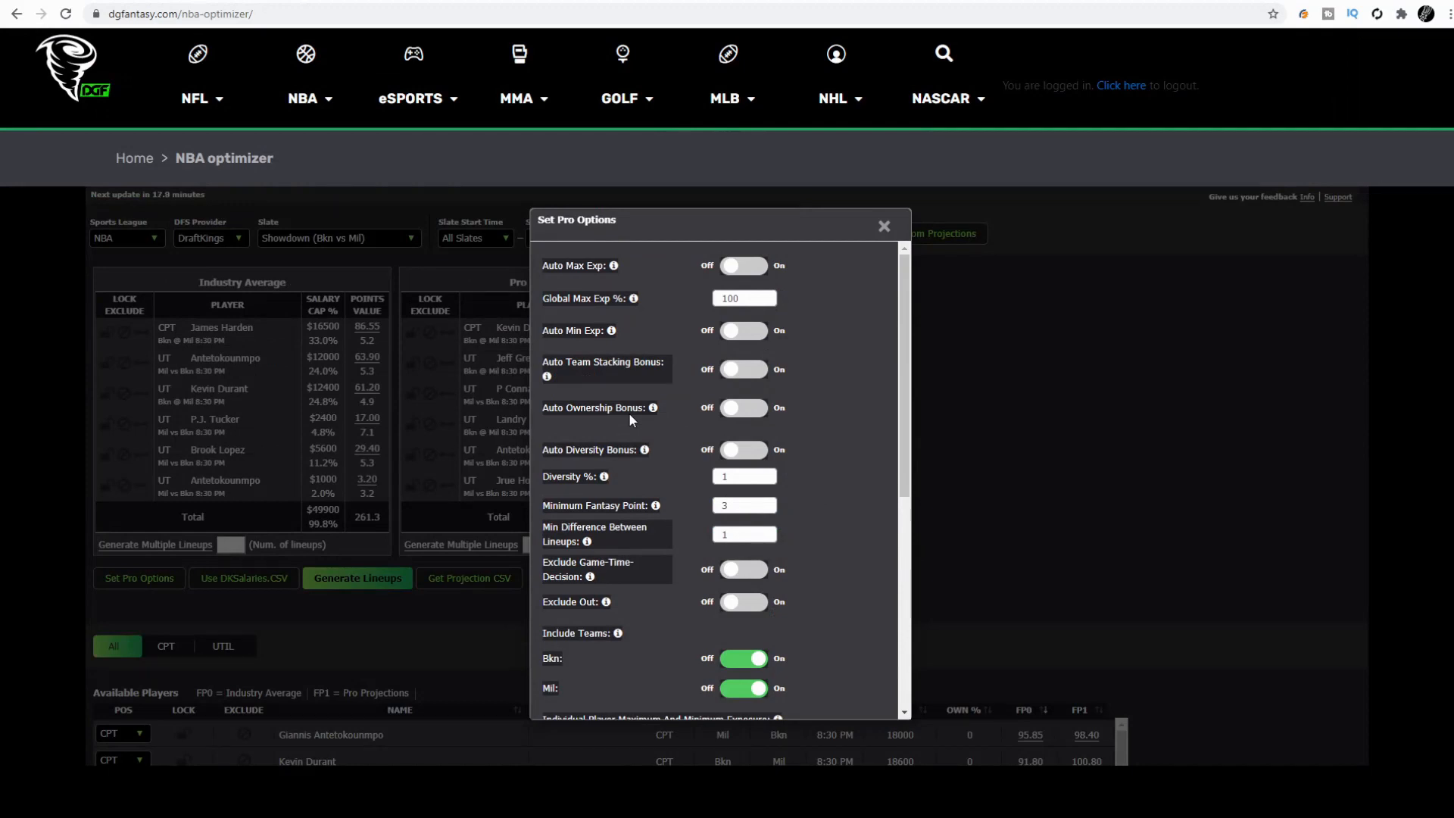
Turn on the Auto Ownership Bonus with an Own Bonus of 20% and an Own % Threshold of 50.
left_click(732, 409)
scroll(756, 400, "down", 1)
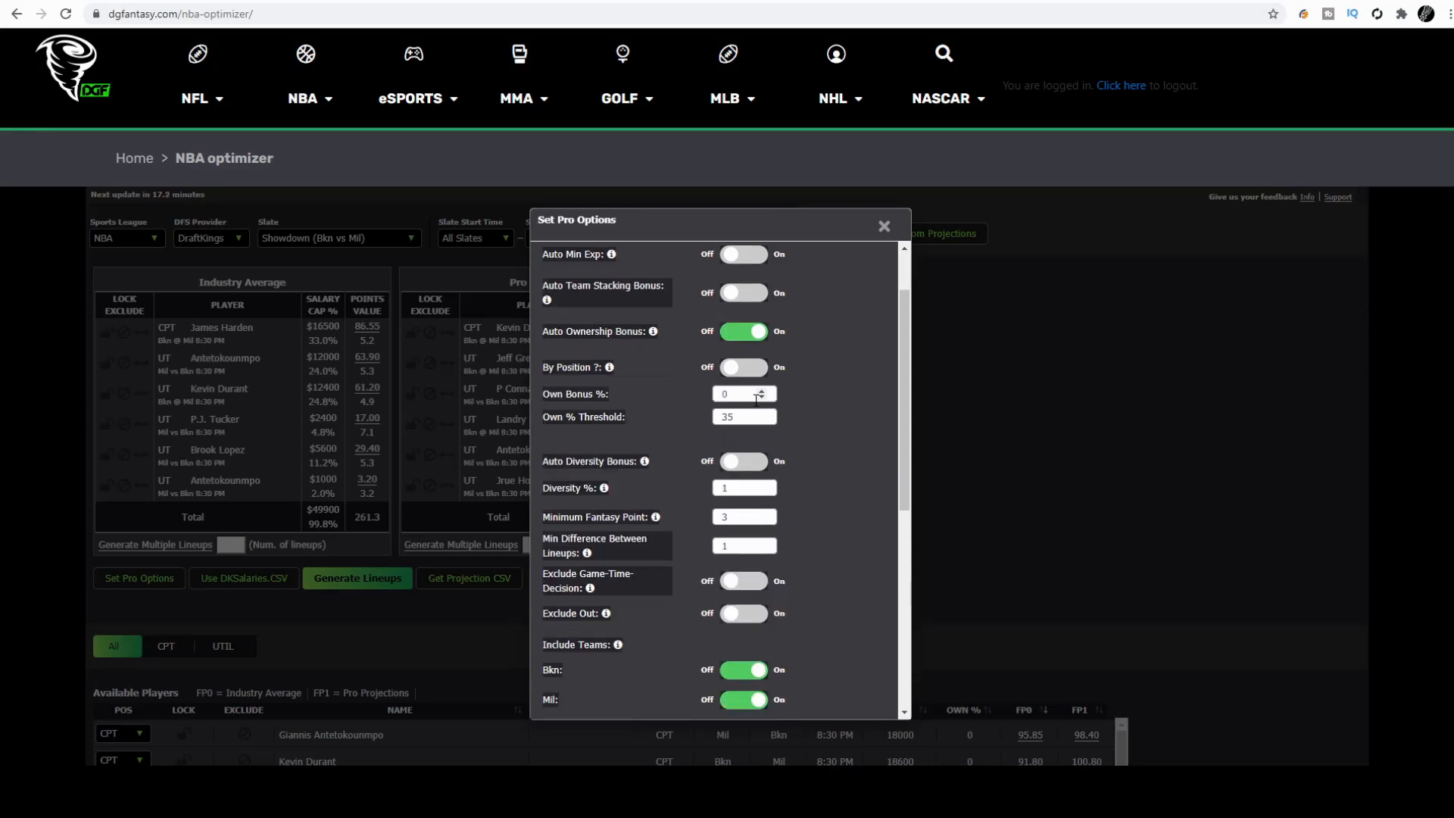
double_click(723, 392)
type("20")
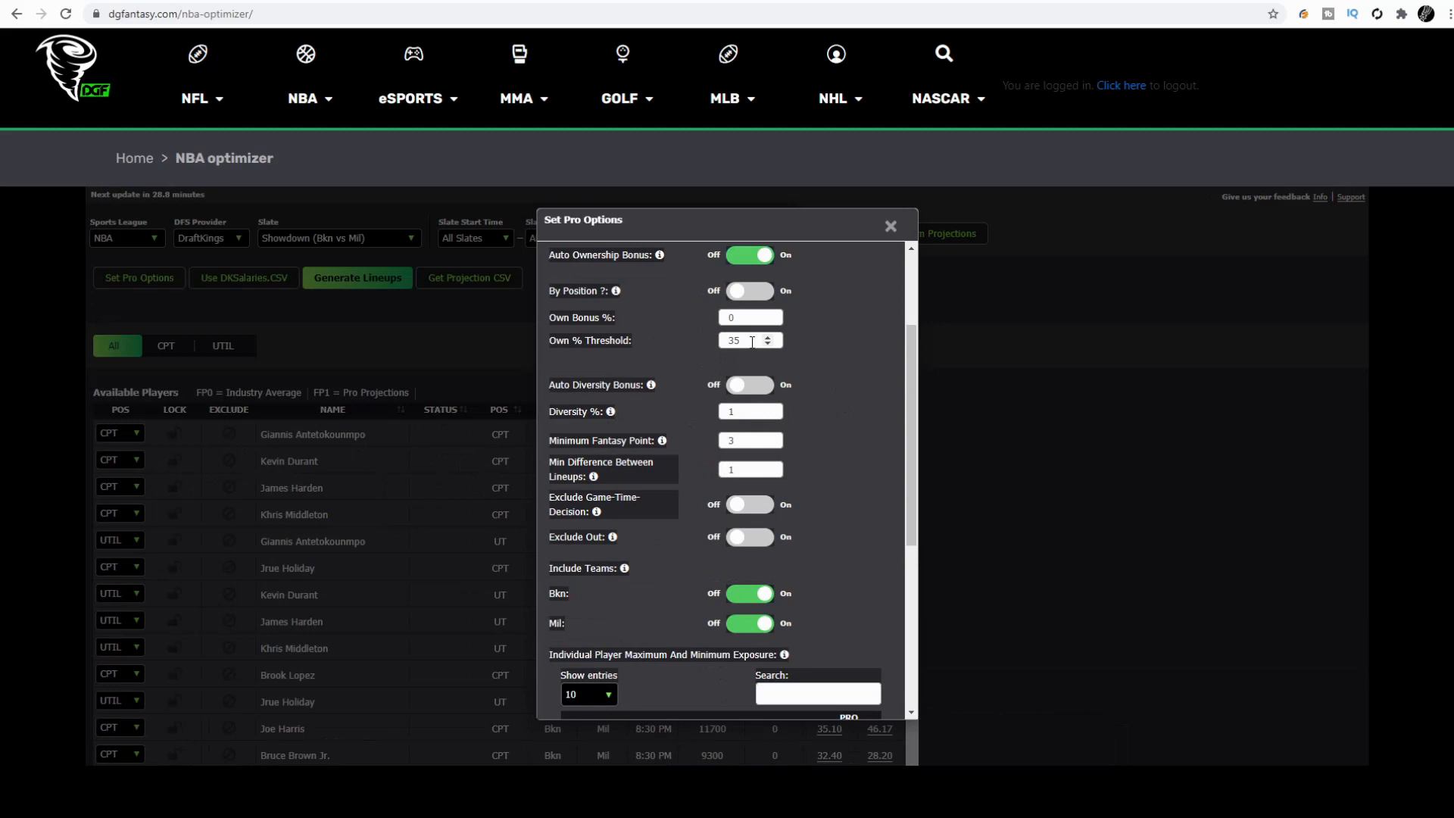
double_click(752, 340)
type("50")
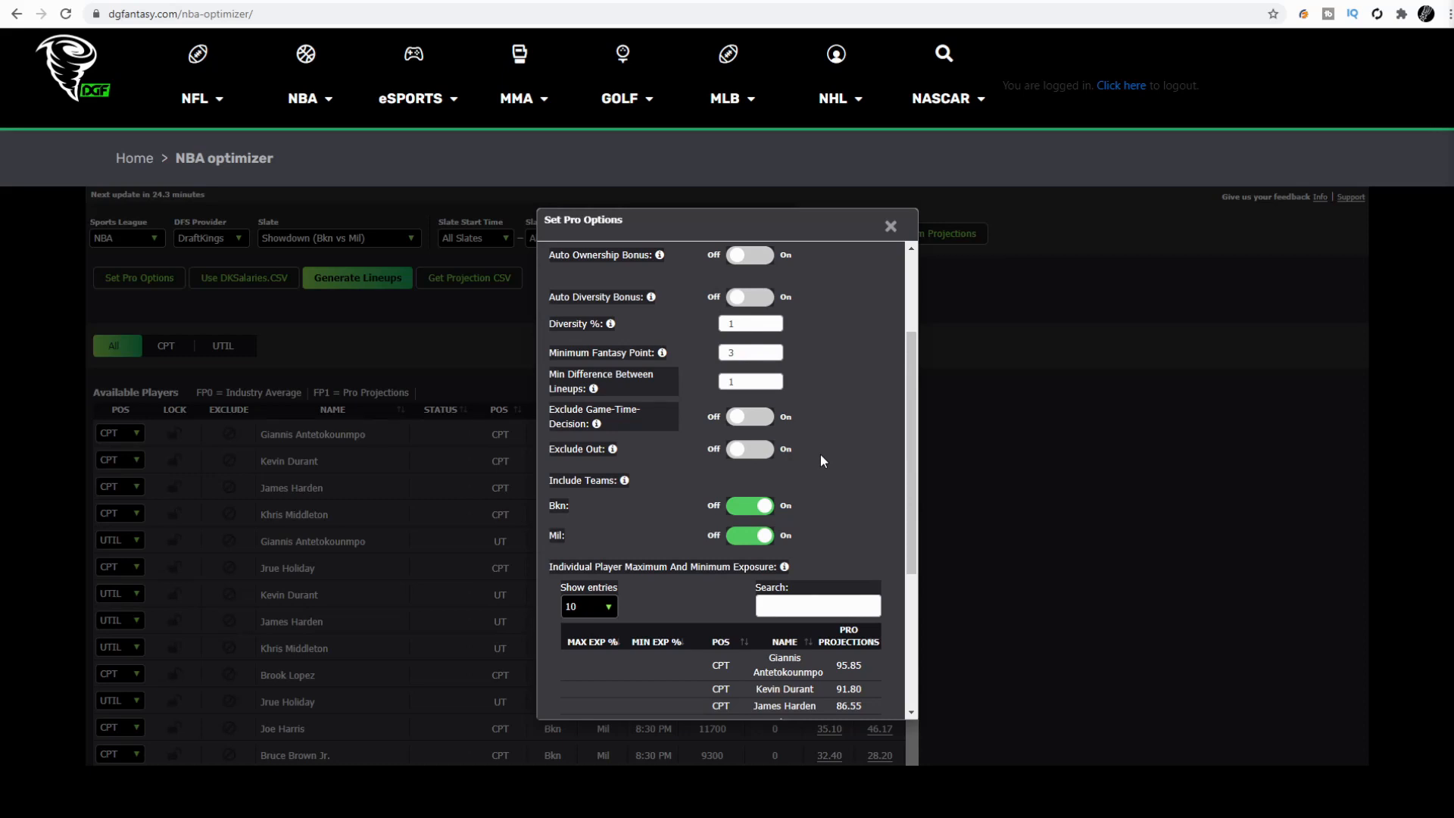
Turn on the Auto Diversity Bonus and set the Diversity Bonus to 20%.
left_click(750, 297)
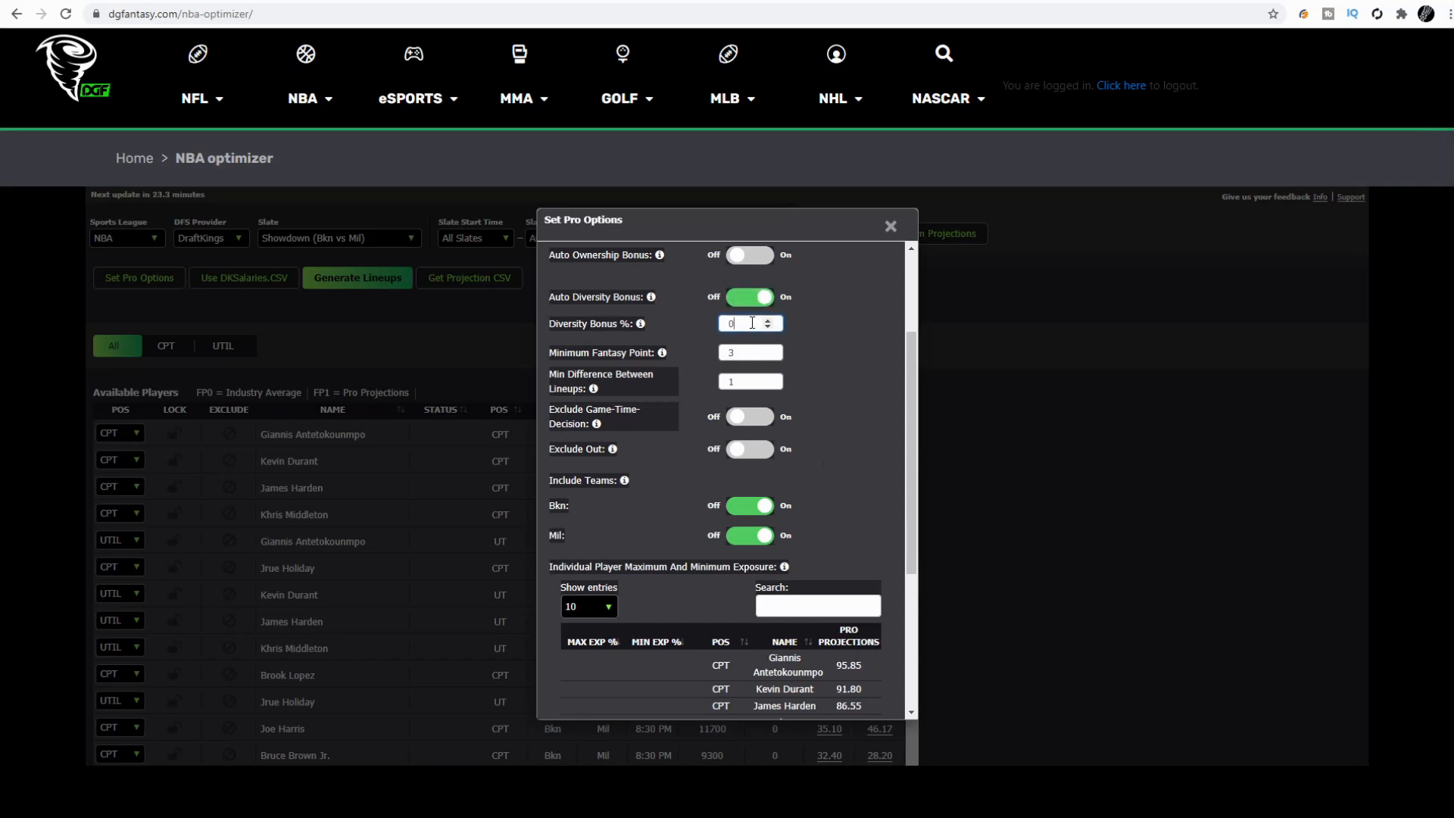
key("BackSpace")
type("20")
scroll(765, 345, "down", 1)
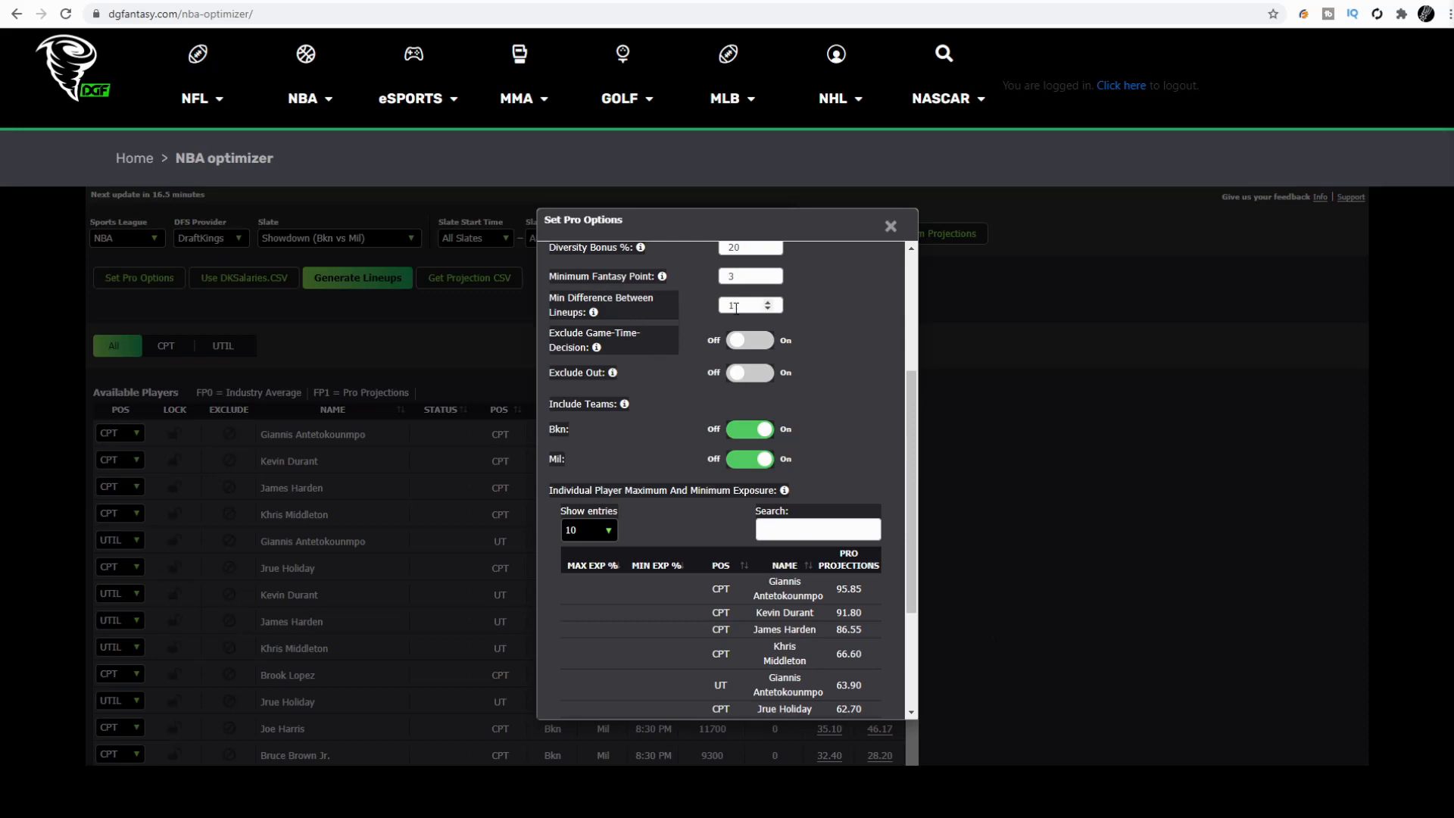
scroll(630, 347, "up", 1)
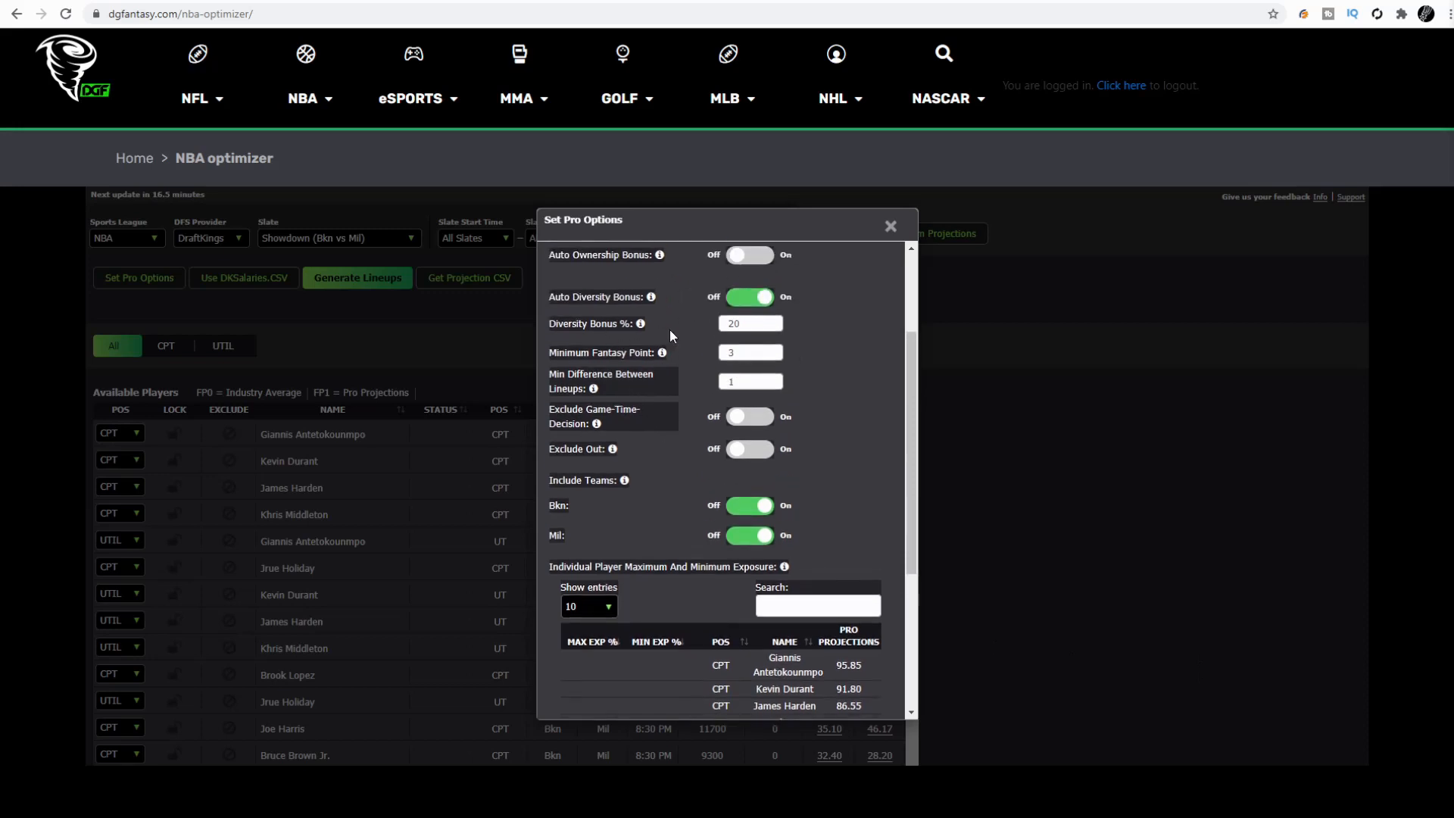
Turn on both Exclude Game-Time-Decision and Exclude Out in the pro options.
scroll(807, 379, "down", 1)
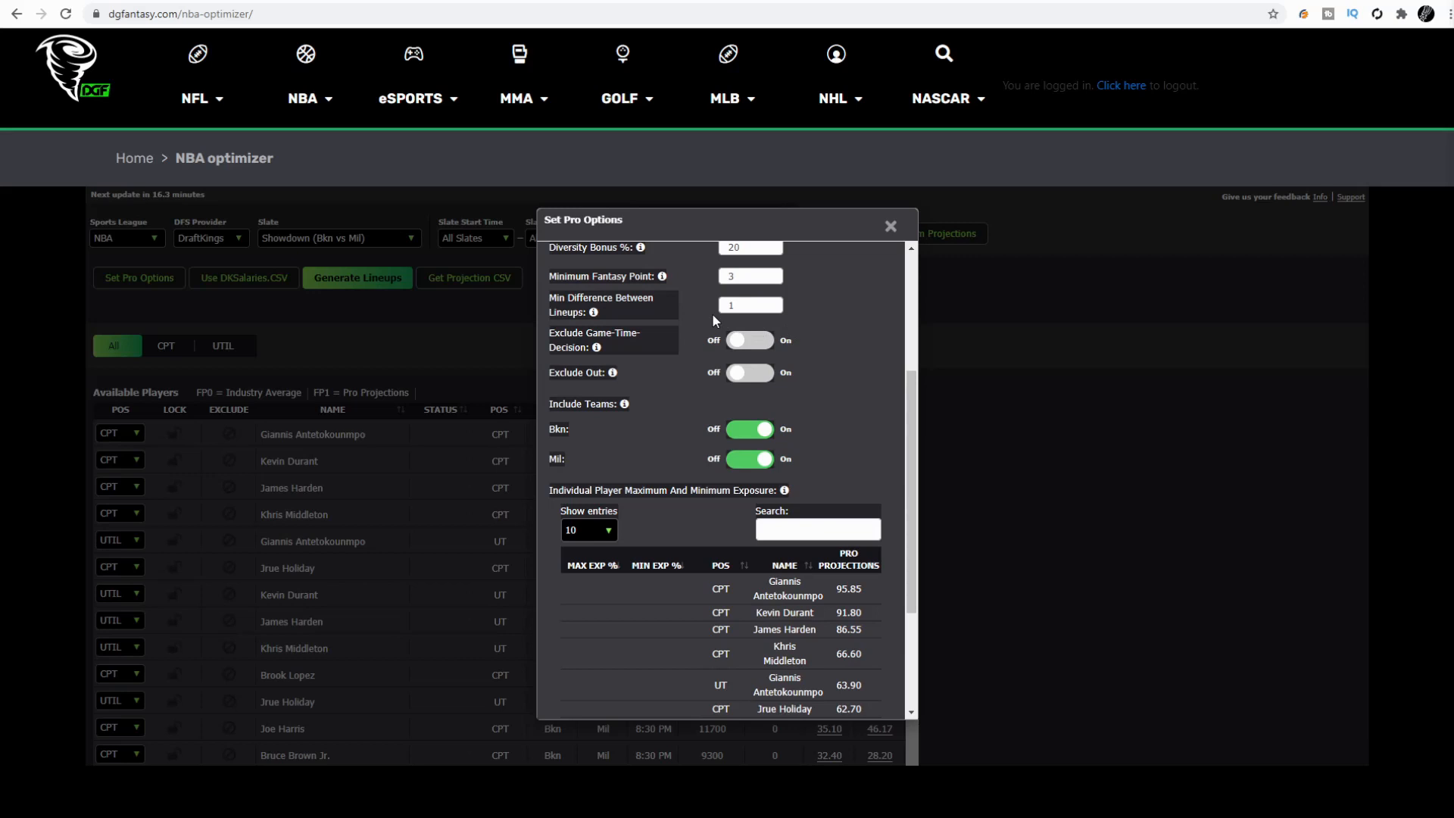
scroll(812, 339, "down", 1)
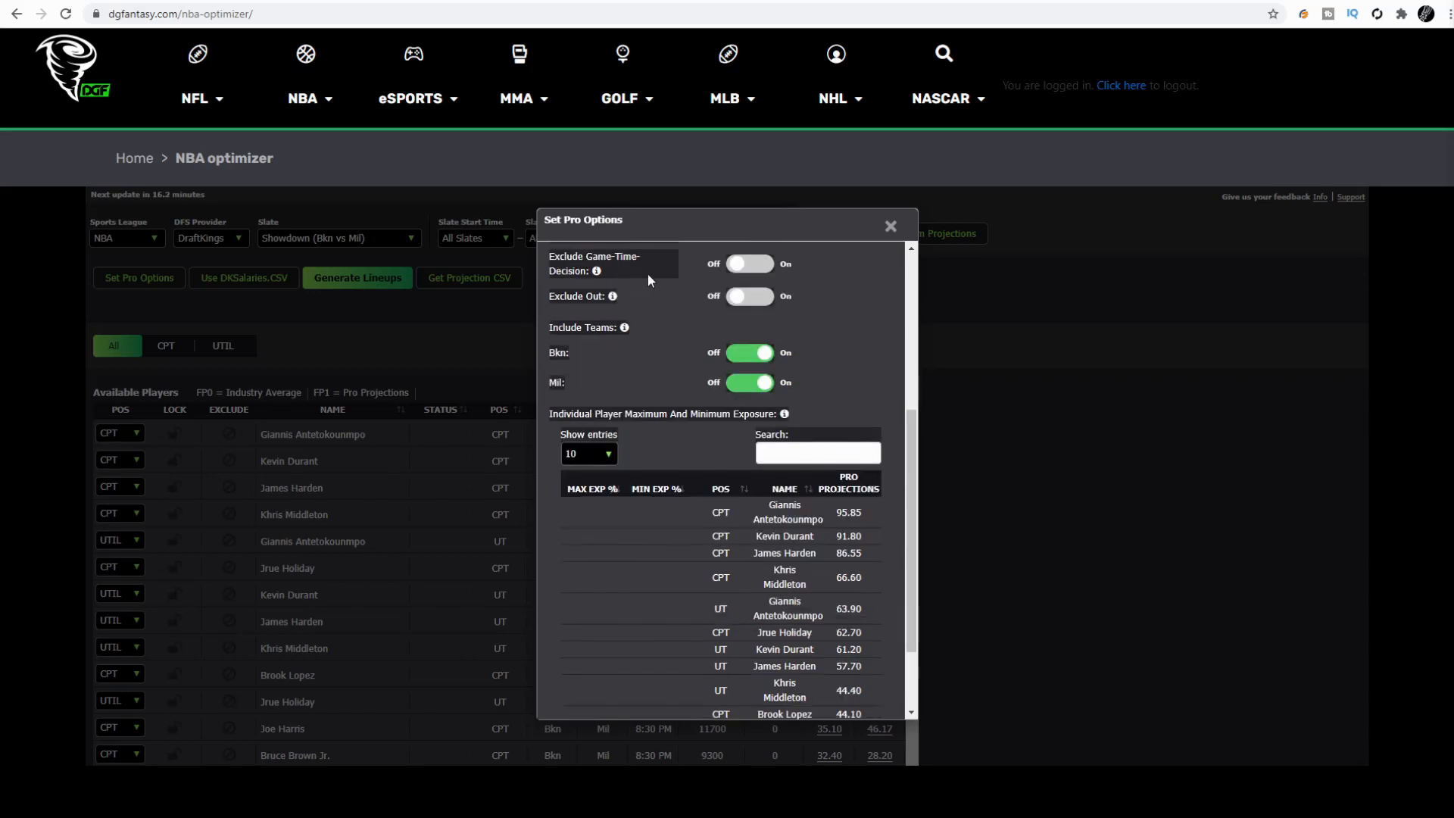
left_click(757, 271)
left_click(740, 300)
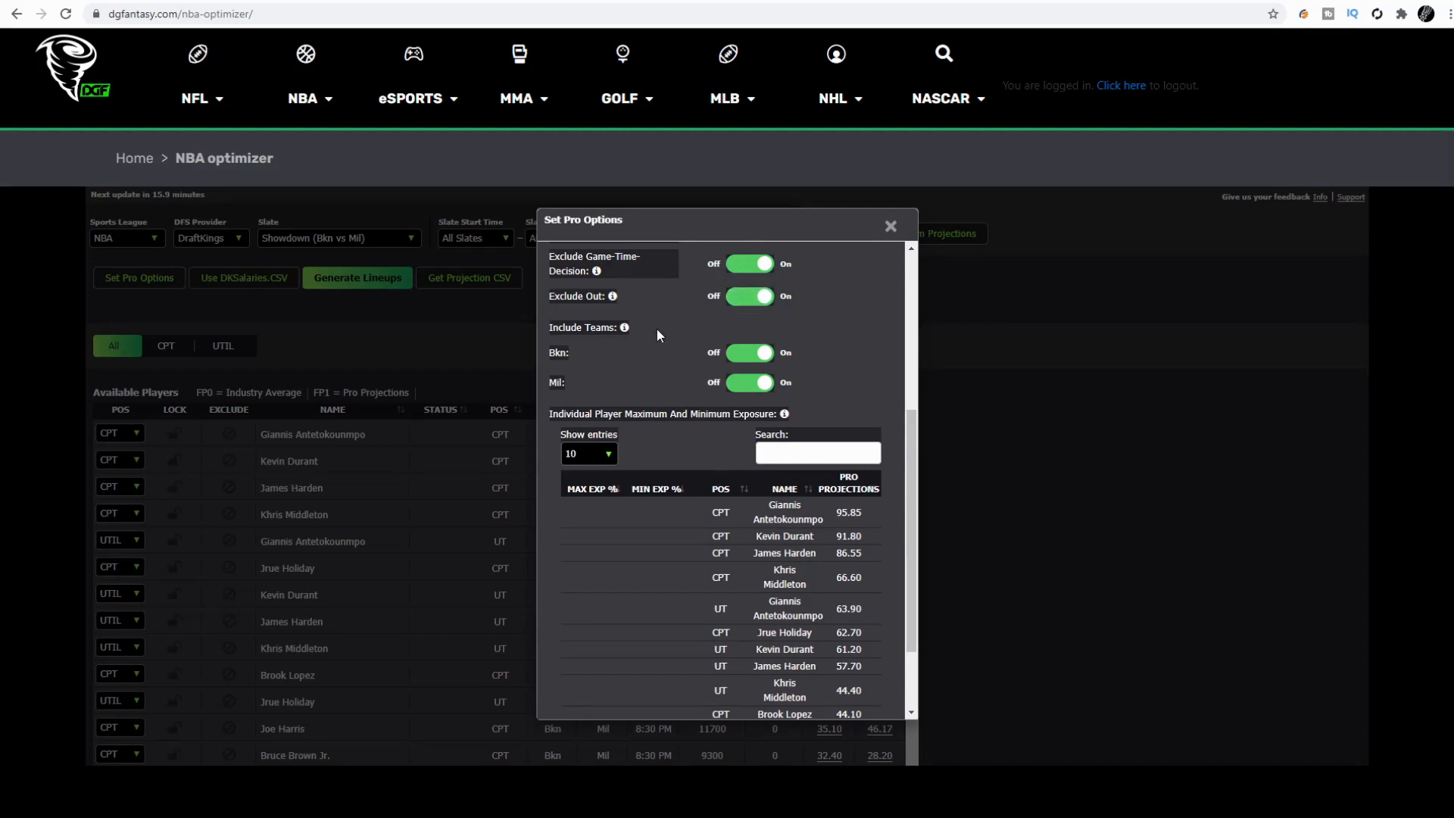
Try switching off the Bkn and Mil teams under Include Teams, including each one again.
left_click(767, 362)
left_click(767, 362)
left_click(767, 392)
left_click(767, 388)
Save the pro options.
scroll(807, 362, "down", 3)
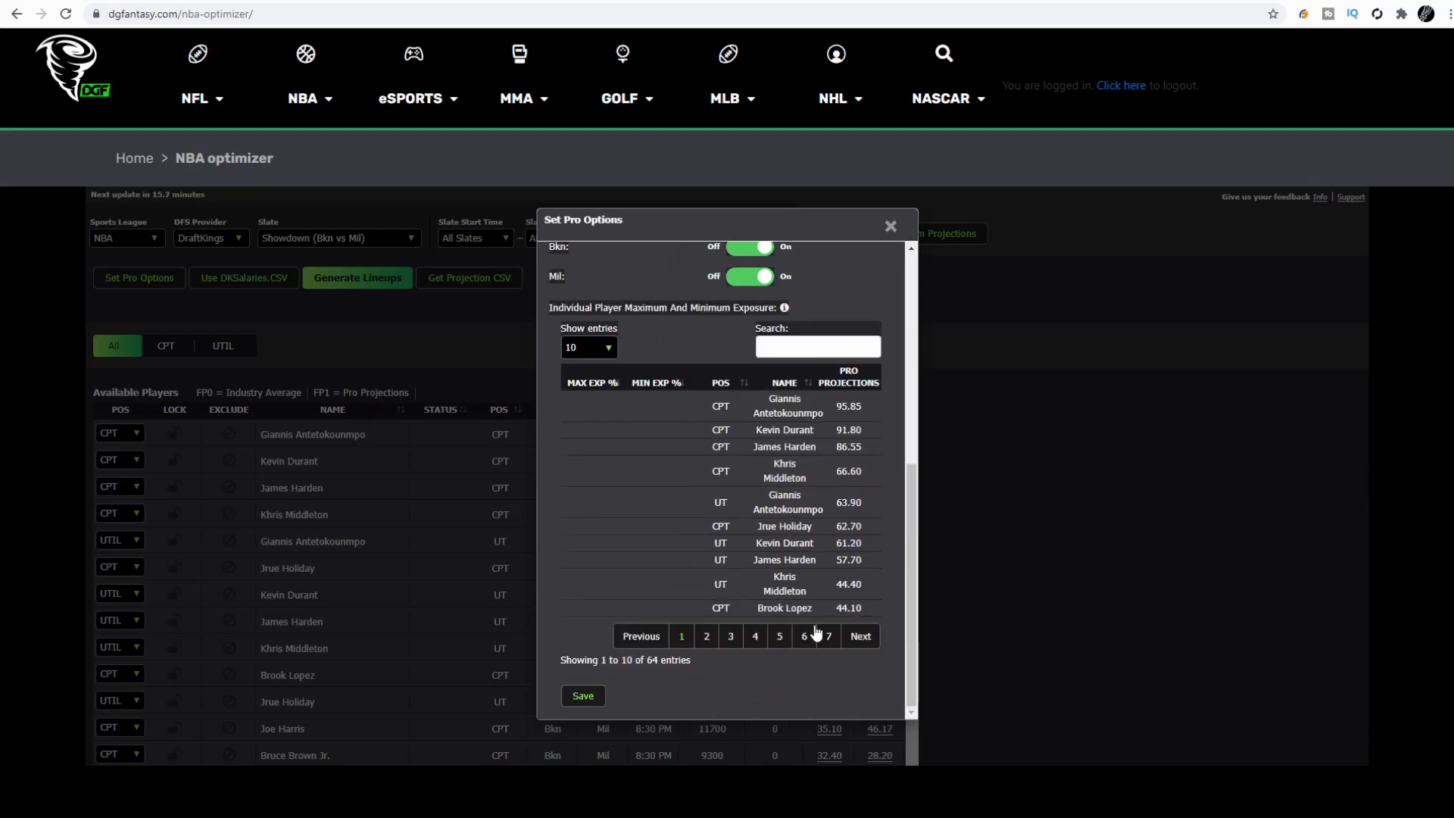
left_click(583, 697)
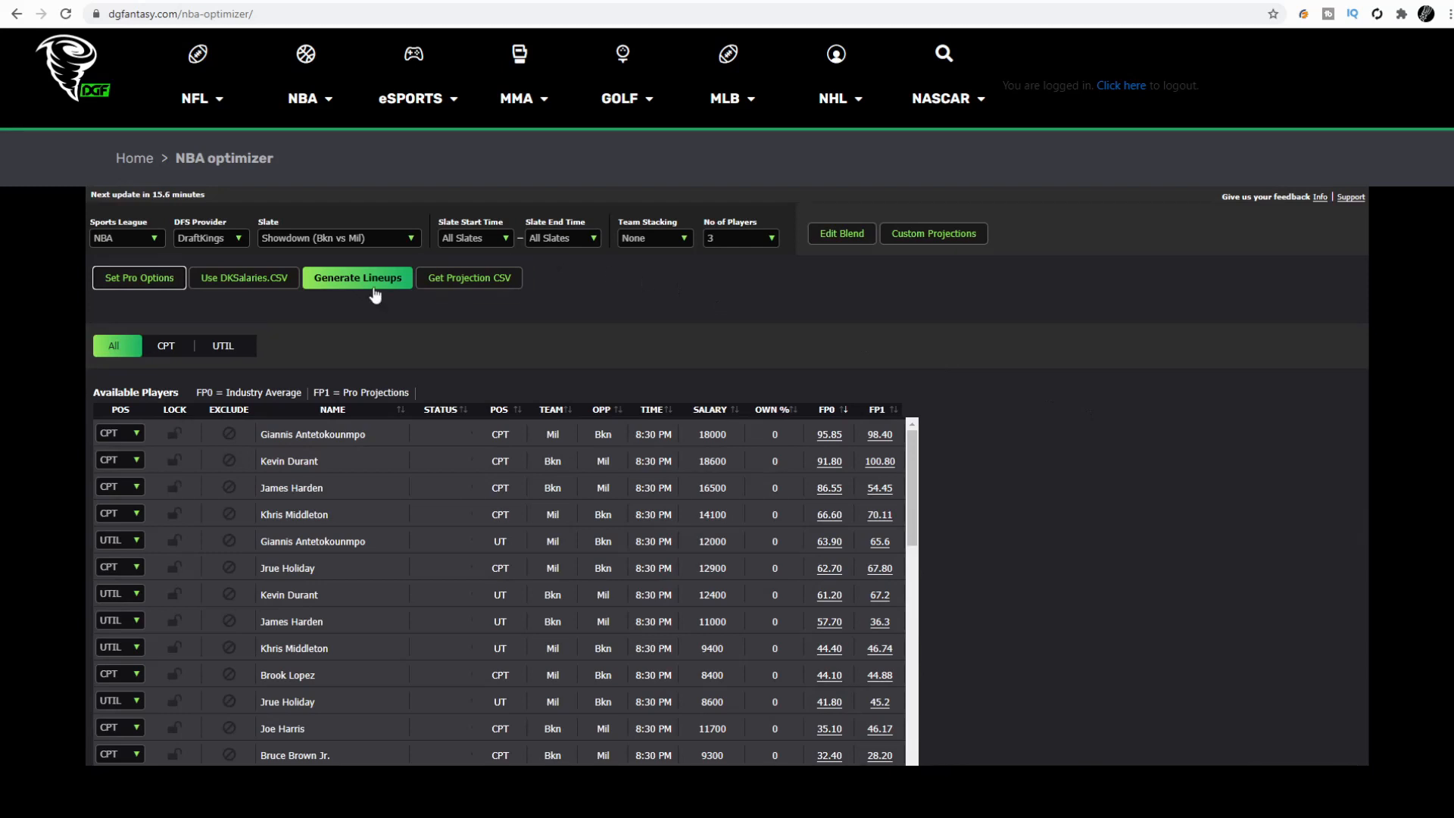